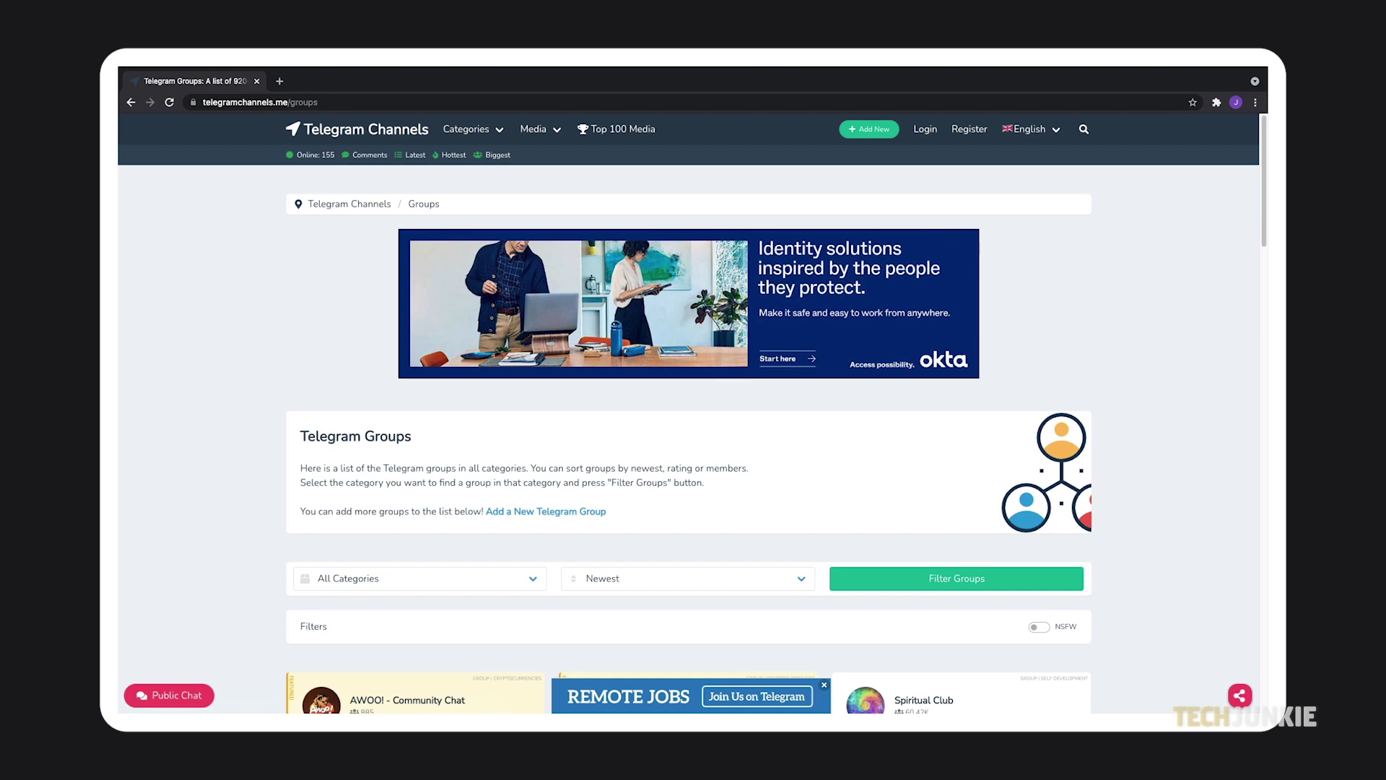
pyautogui.scroll(-1, 716, 400)
pyautogui.scroll(-5, 715, 400)
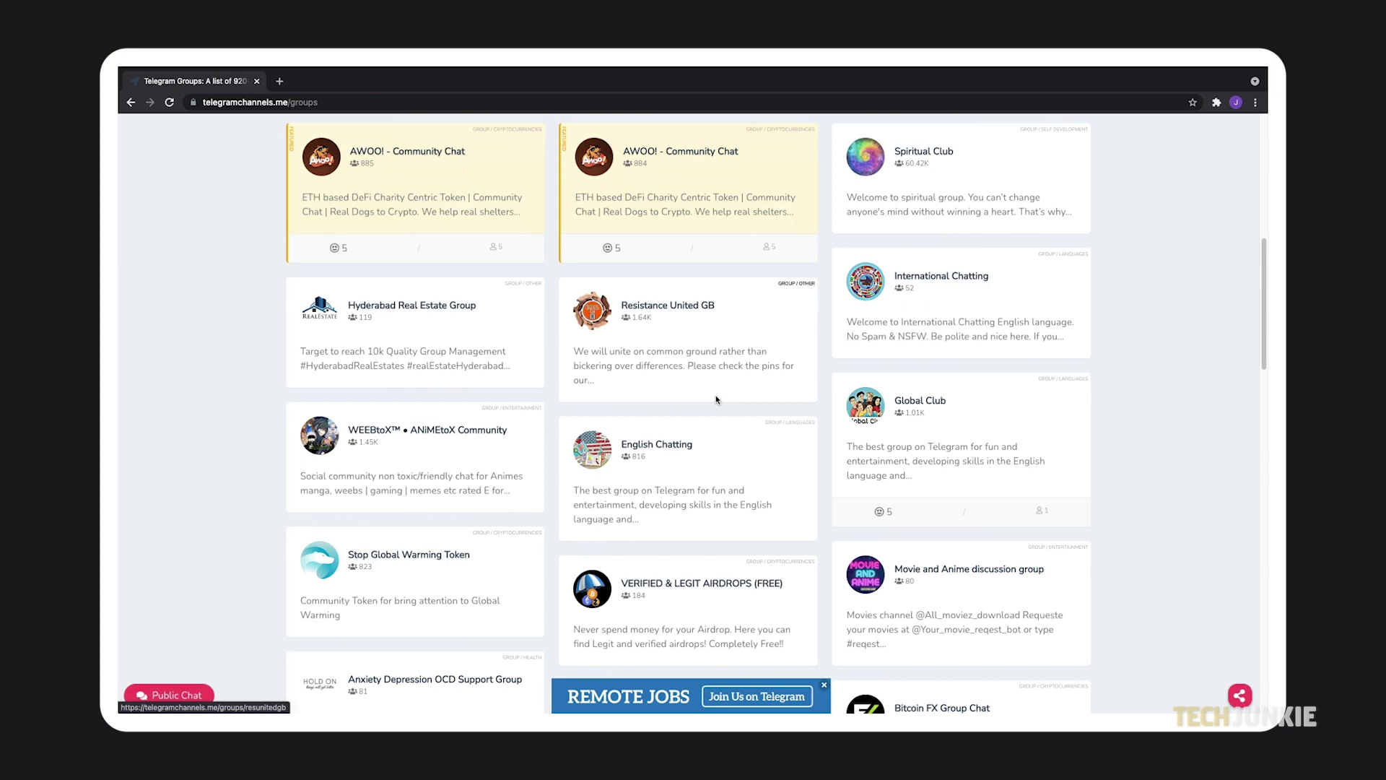
# - Open the Spiritual Club group card on telegramchannels.me to view its details page
pyautogui.click(923, 200)
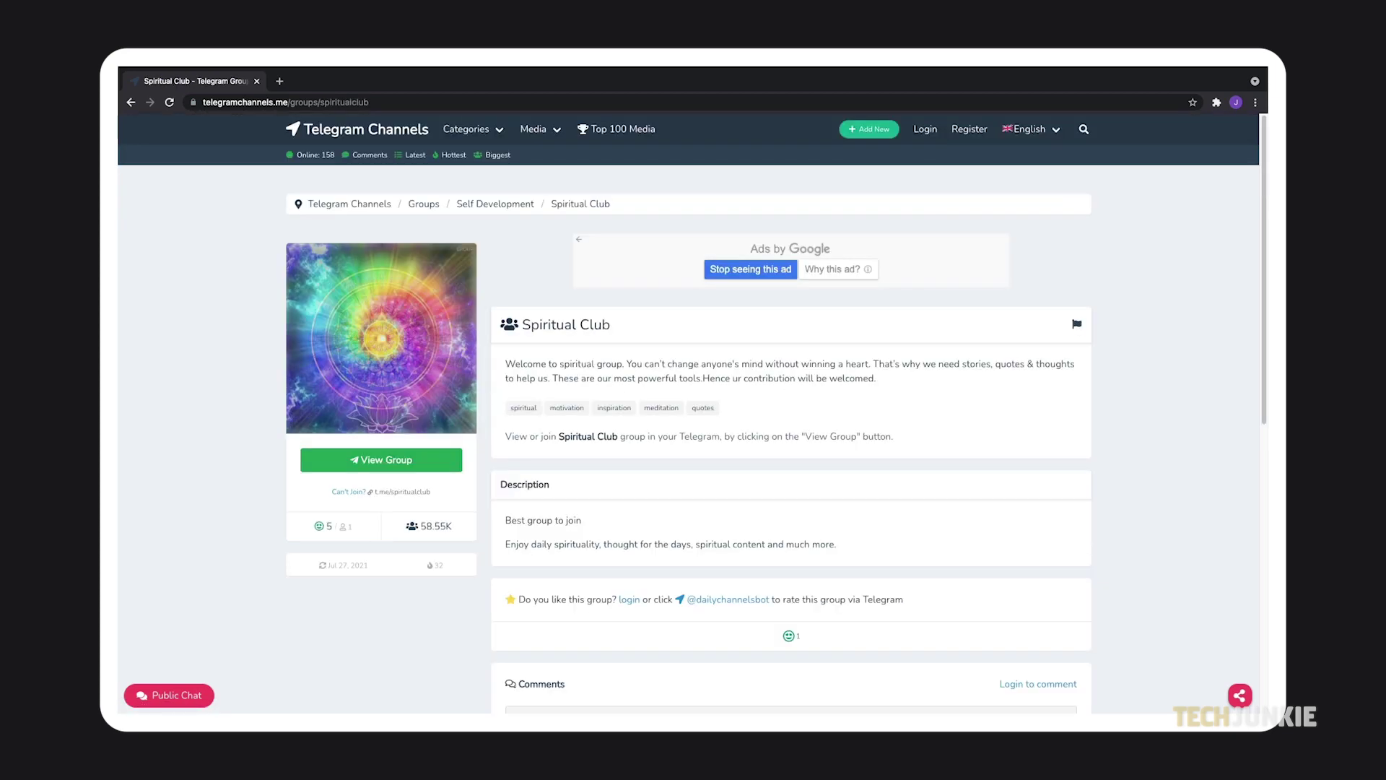